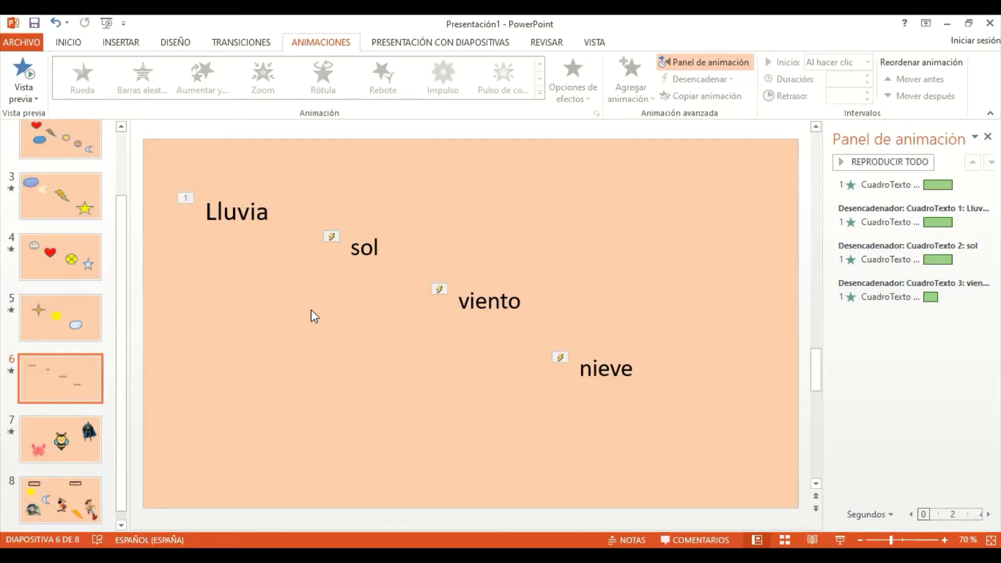
# Go to slide 5 to review the star, sun and cloud trigger animations.
pyautogui.click(89, 319)
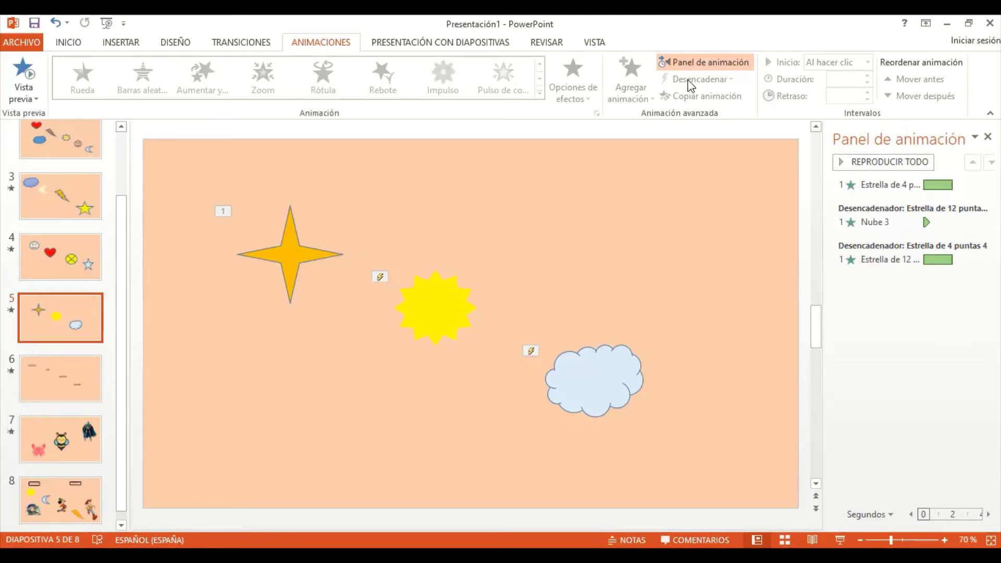
# Remove the On Click trigger from the cloud's animation.
pyautogui.click(591, 367)
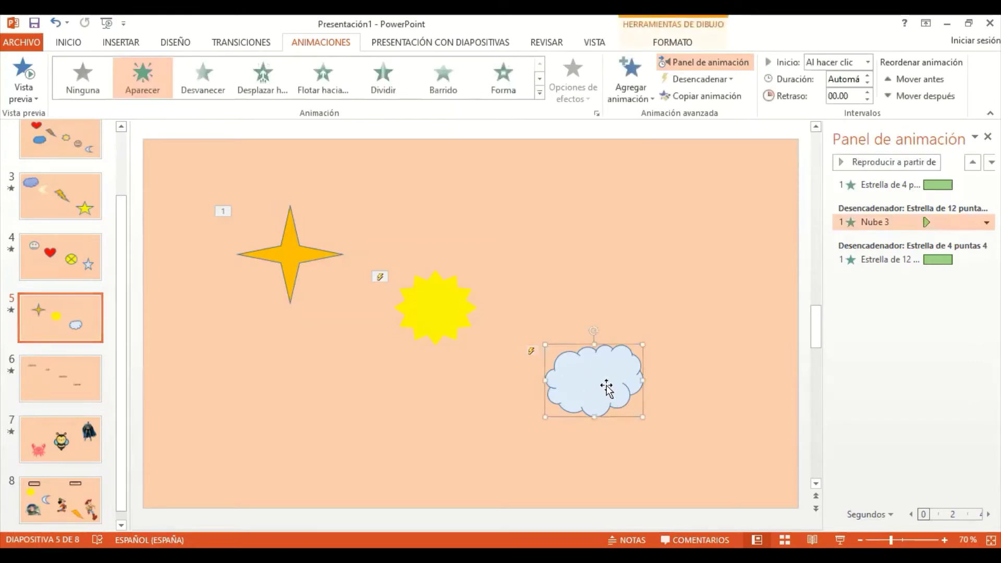
pyautogui.click(711, 80)
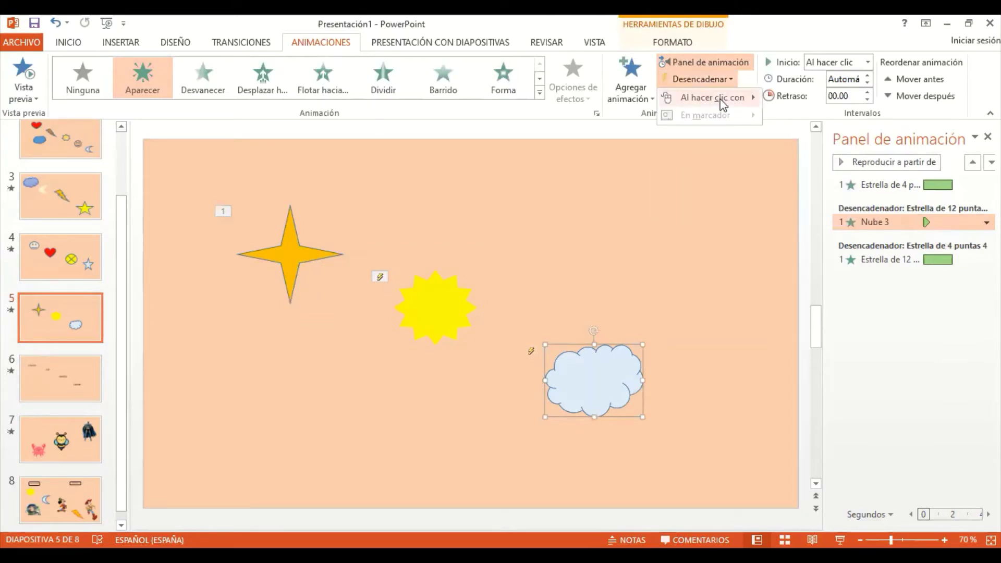
pyautogui.moveTo(708, 98)
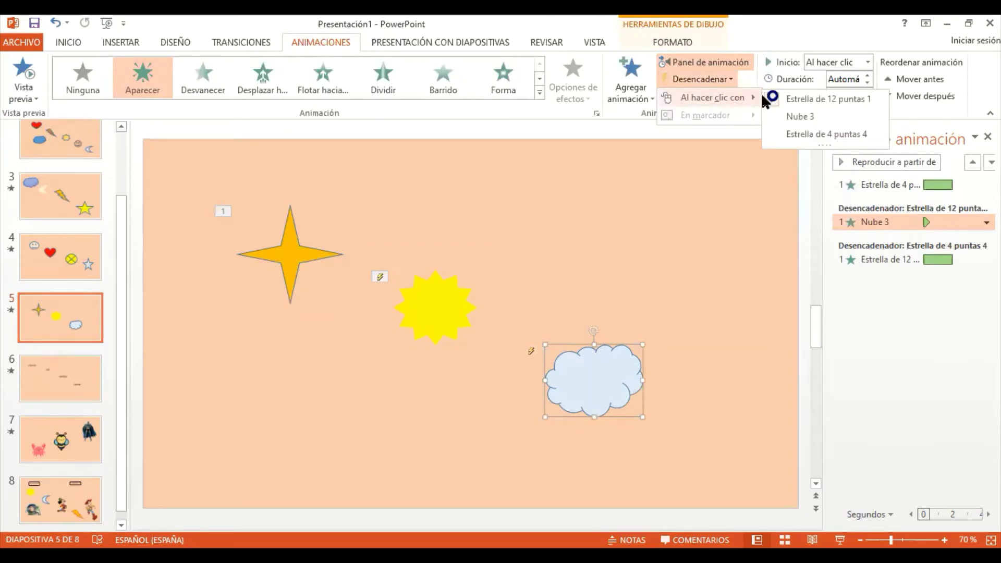
pyautogui.click(794, 100)
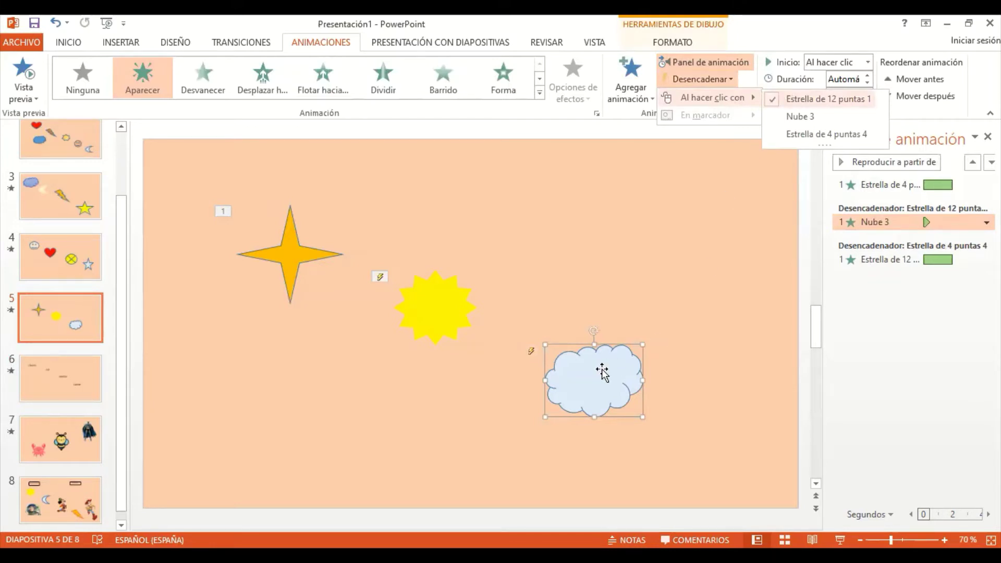
# Remove the sun's click trigger, then start the slide show from slide 5.
pyautogui.click(423, 310)
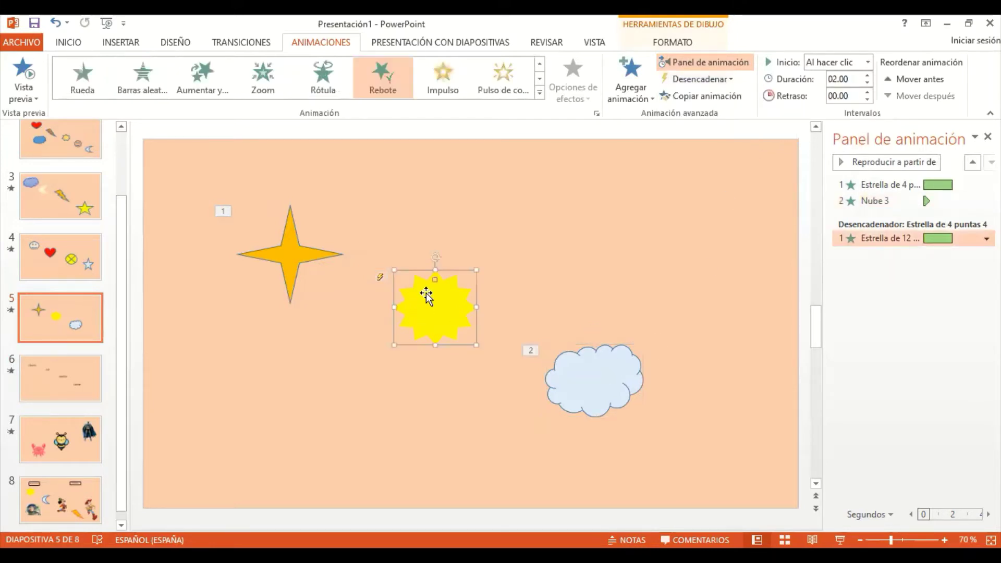
pyautogui.click(729, 79)
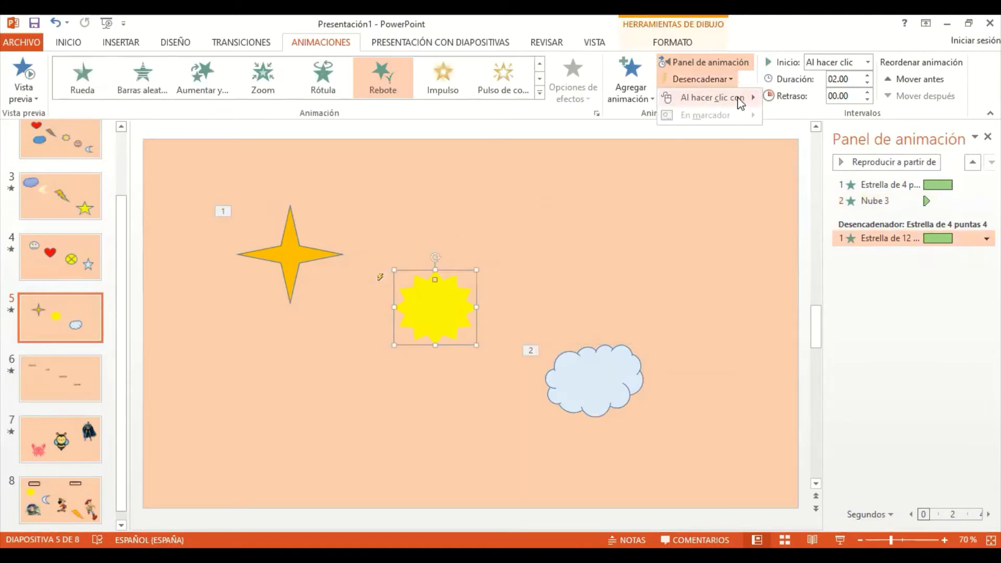
pyautogui.click(749, 99)
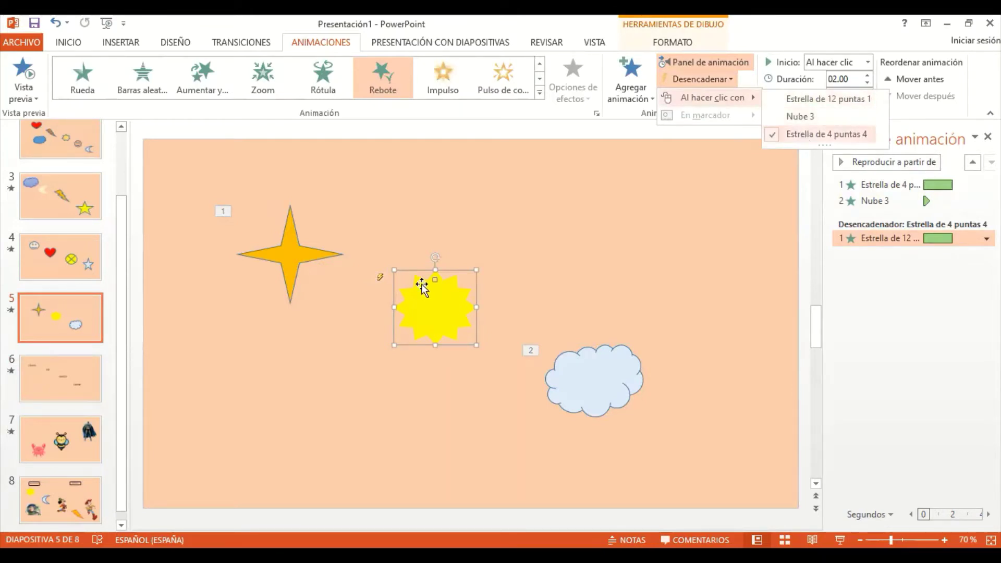
pyautogui.click(278, 327)
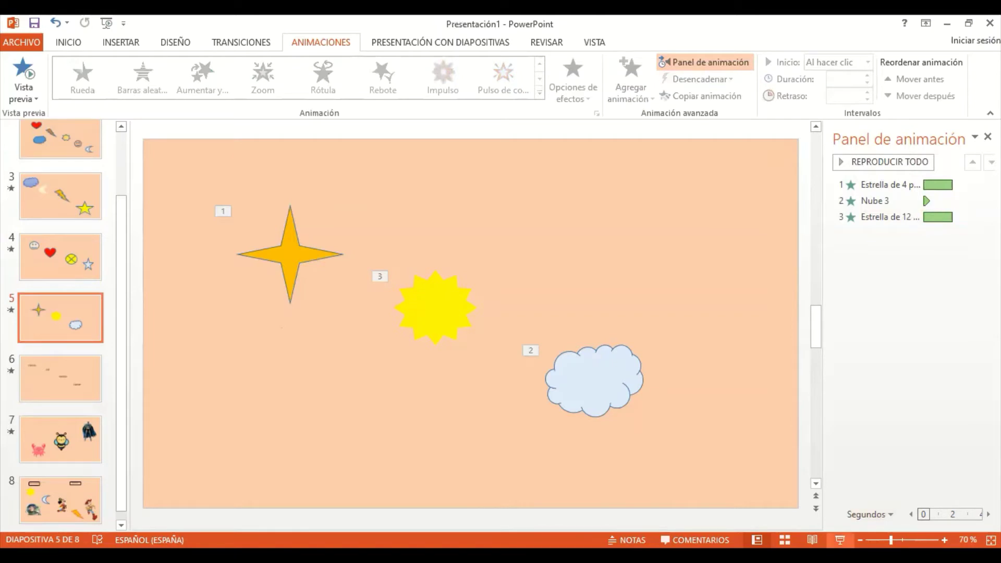
pyautogui.click(840, 539)
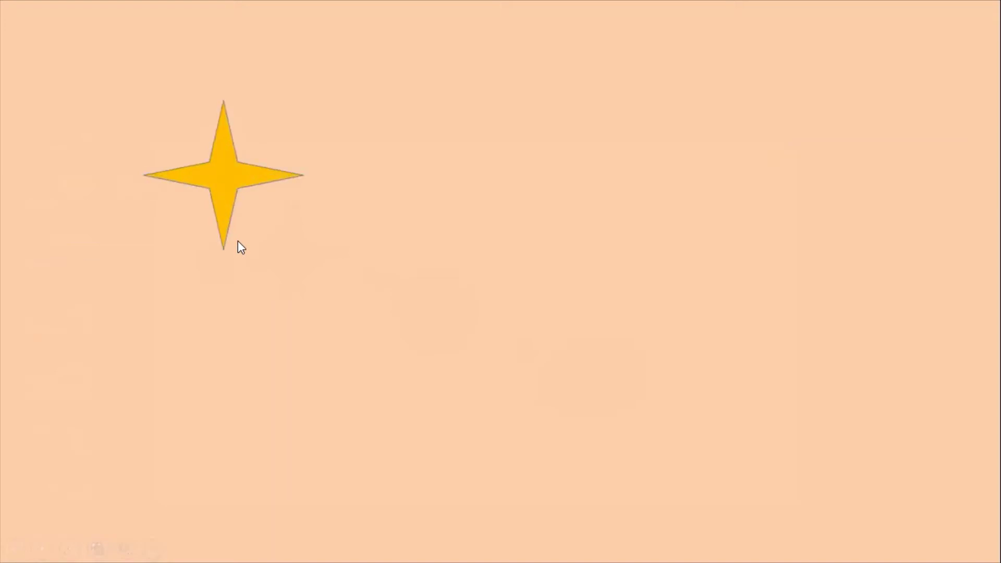
# In the slide show, reveal the cloud, then the sun, and advance to the next slide.
pyautogui.click(224, 172)
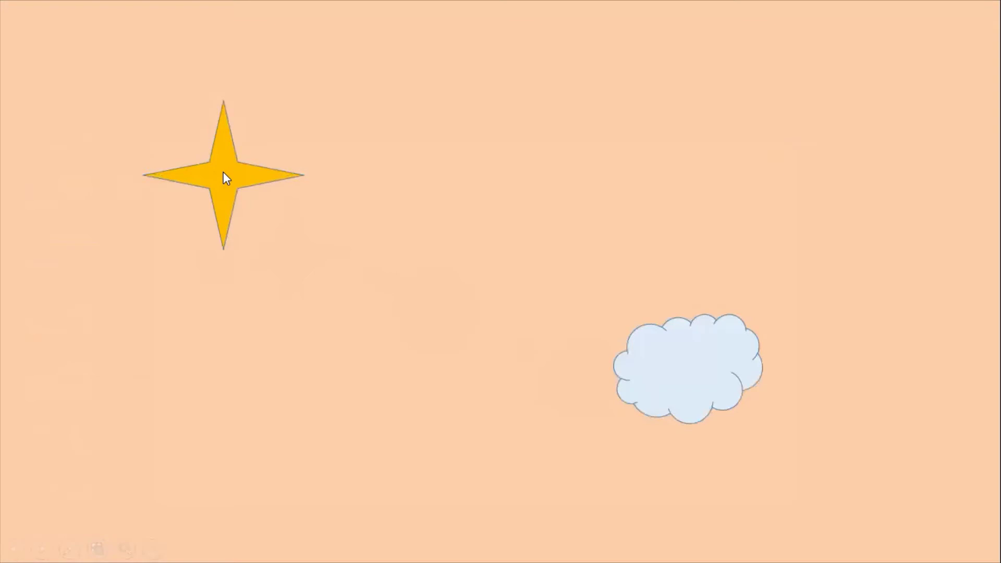
pyautogui.click(696, 379)
pyautogui.press('Right')
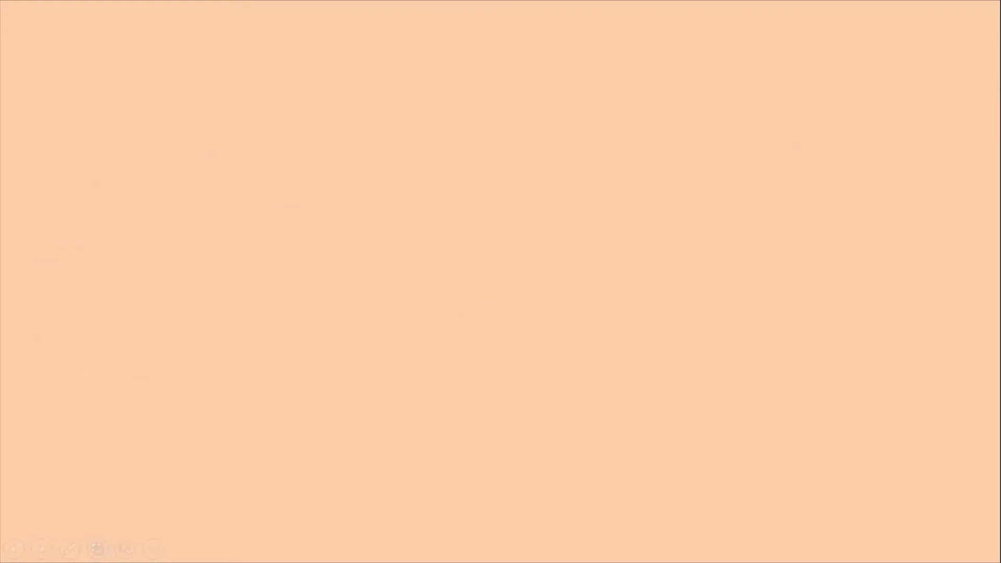
# Play the Lluvia animation, then end the show and return to editing slide 6.
pyautogui.press('Right')
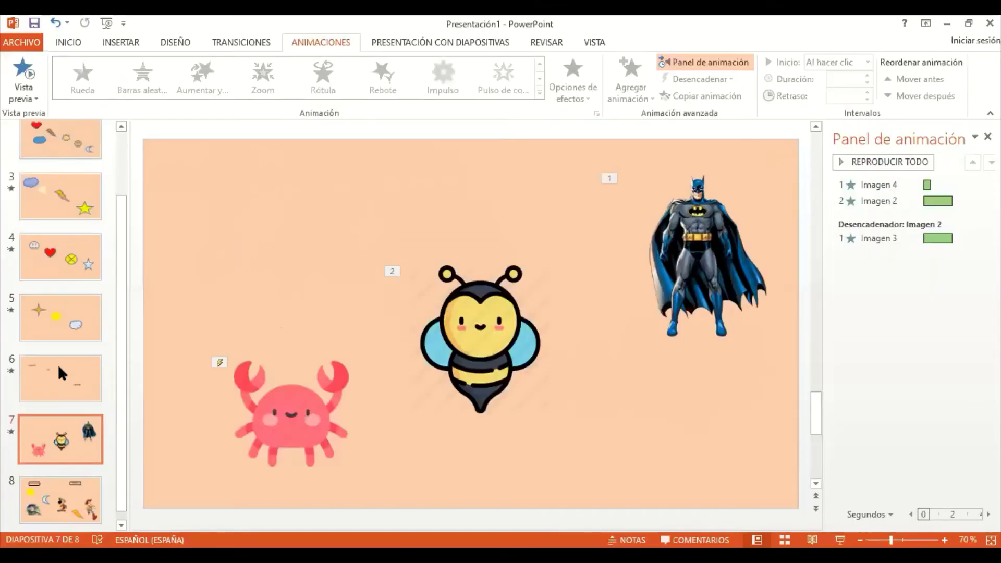
pyautogui.click(58, 364)
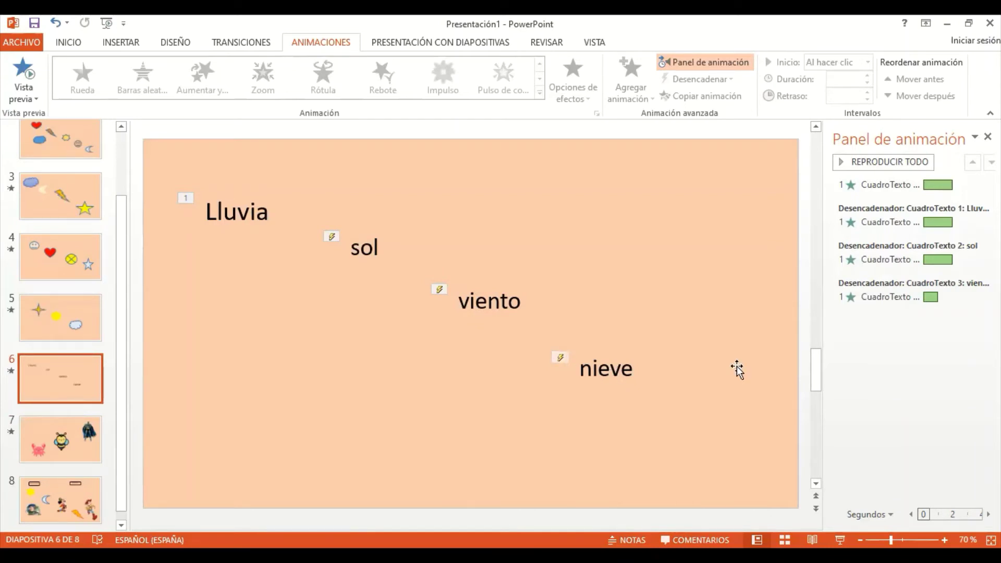
# Check the triggers on nieve, viento and sol, then start the show from slide 6.
pyautogui.click(599, 368)
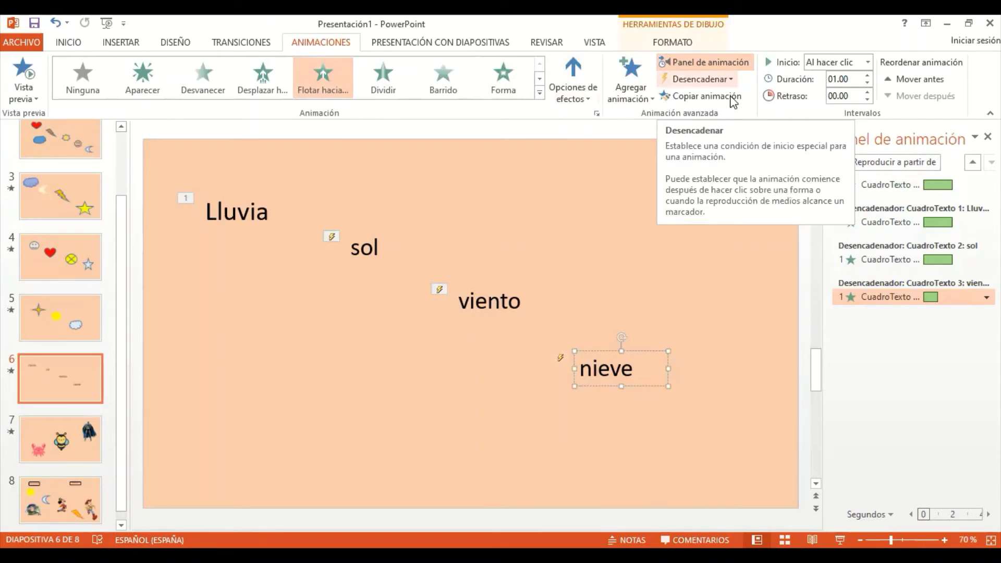
pyautogui.click(701, 79)
pyautogui.moveTo(708, 98)
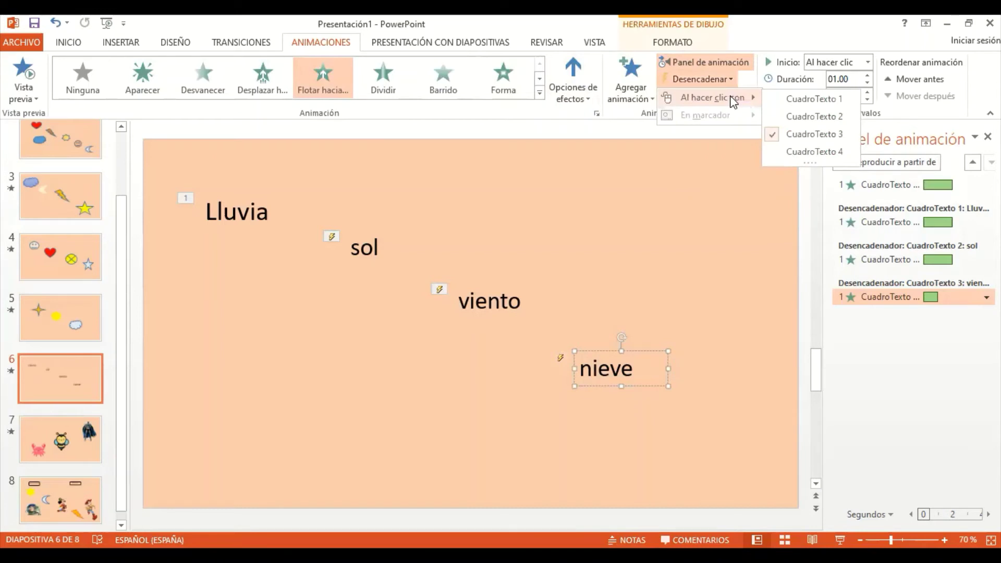
pyautogui.click(488, 298)
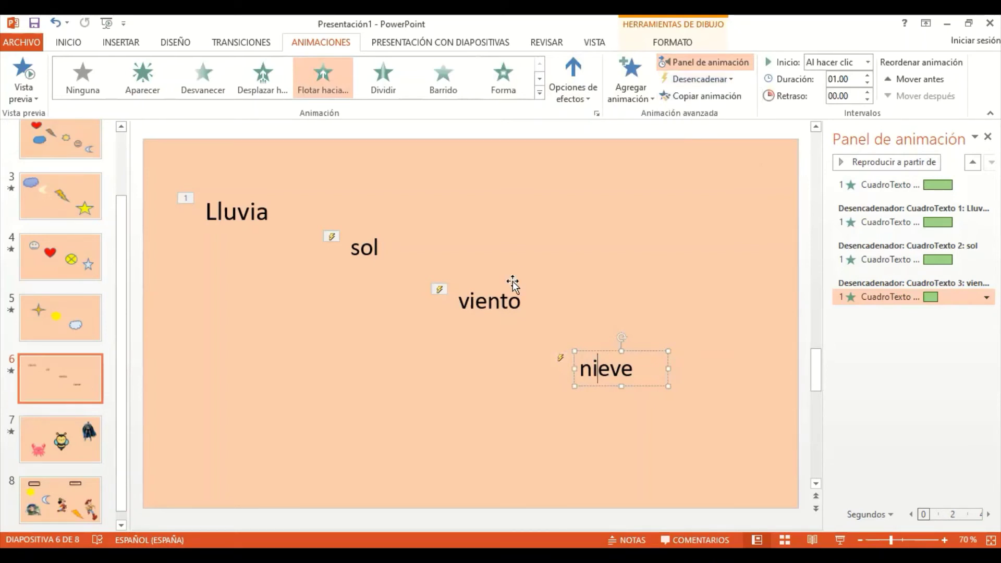
pyautogui.click(501, 292)
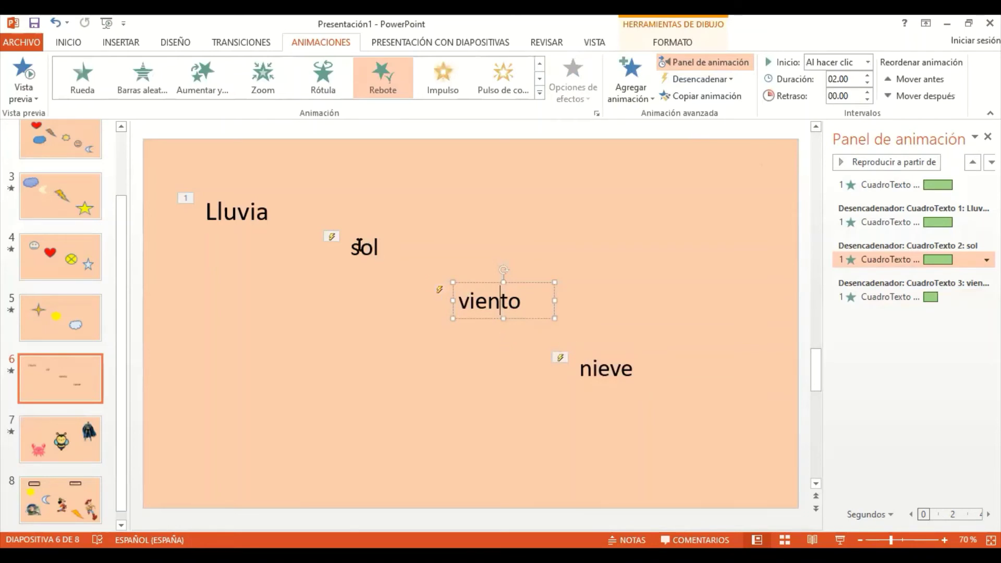
pyautogui.click(359, 248)
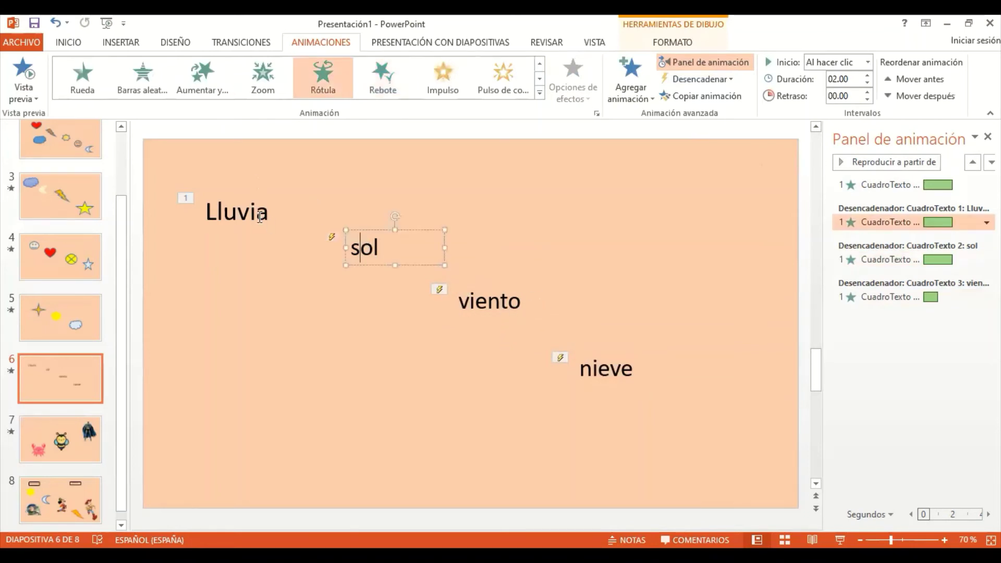
pyautogui.click(296, 306)
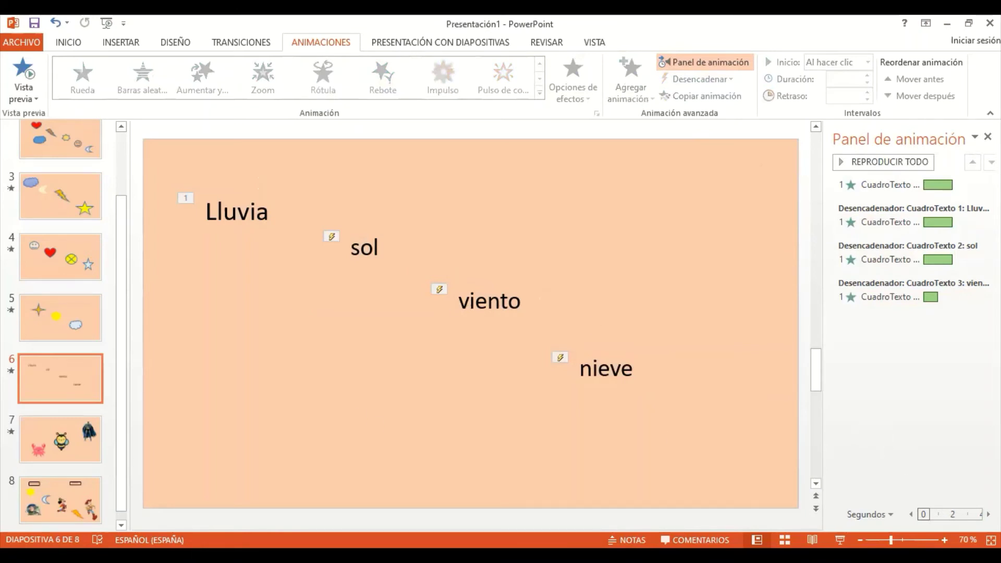
pyautogui.hotkey('shift', 'F5')
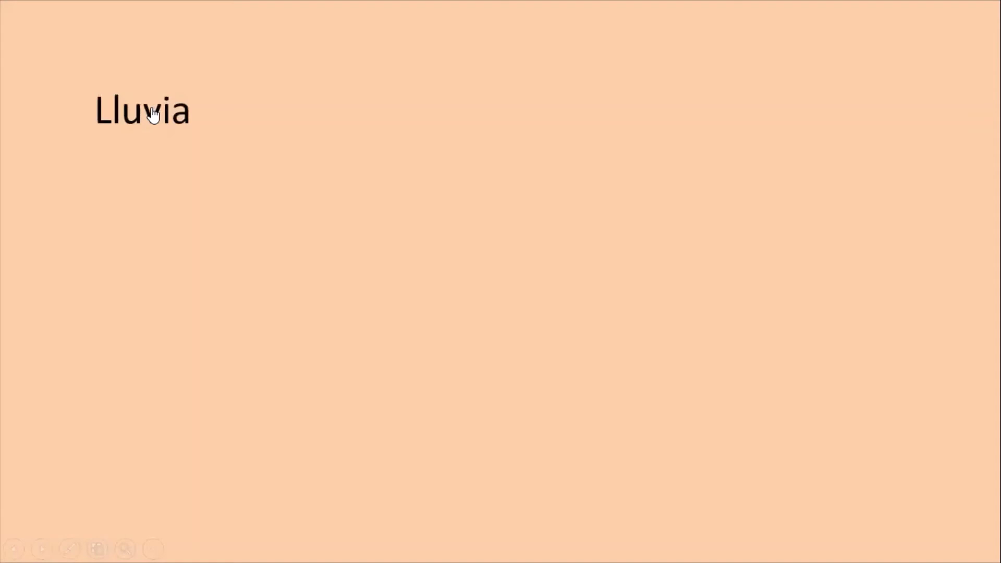
pyautogui.click(153, 114)
pyautogui.click(338, 180)
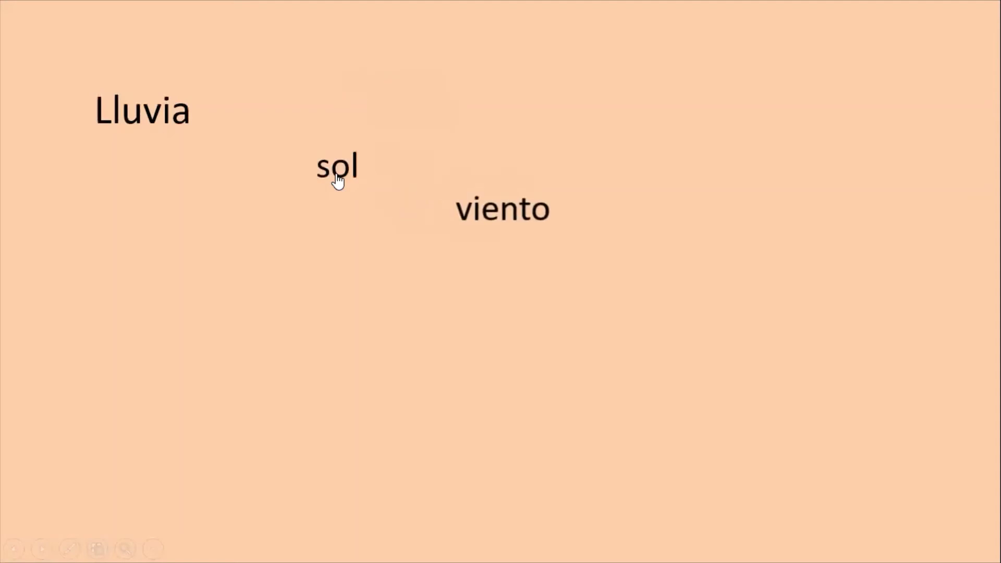
pyautogui.click(530, 255)
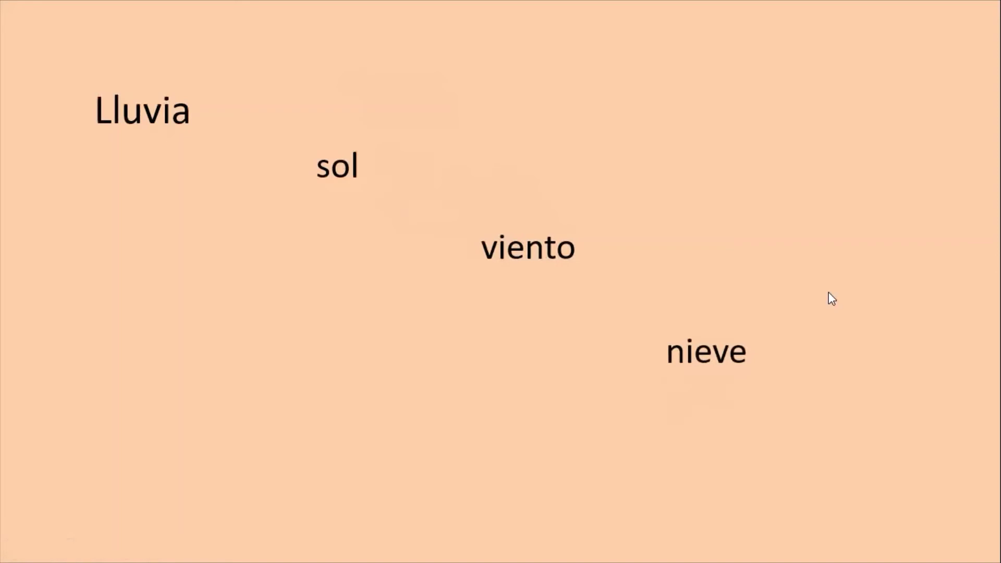
pyautogui.press('Escape')
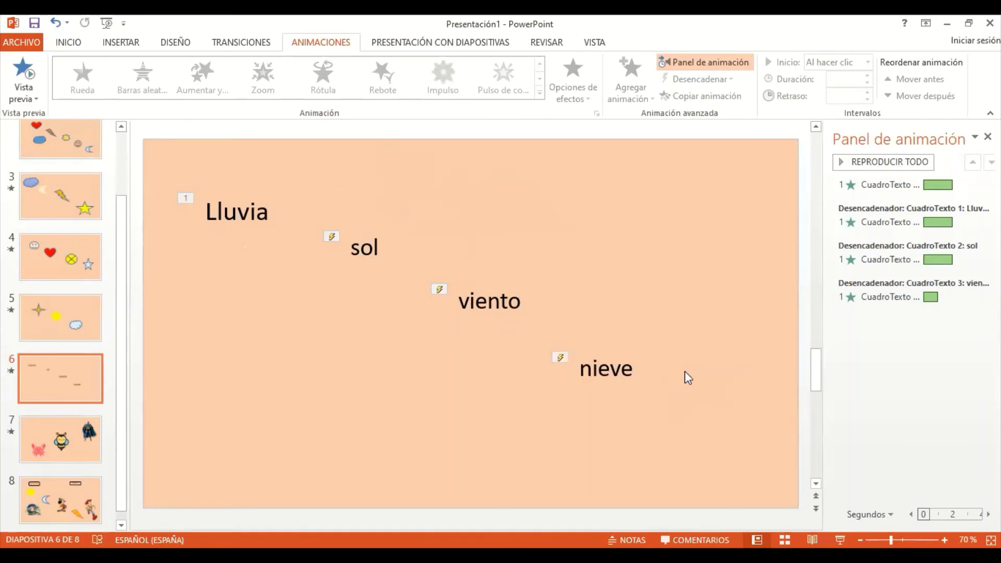
# On slide 7, confirm the crab's animation is triggered by clicking the bee.
pyautogui.click(74, 446)
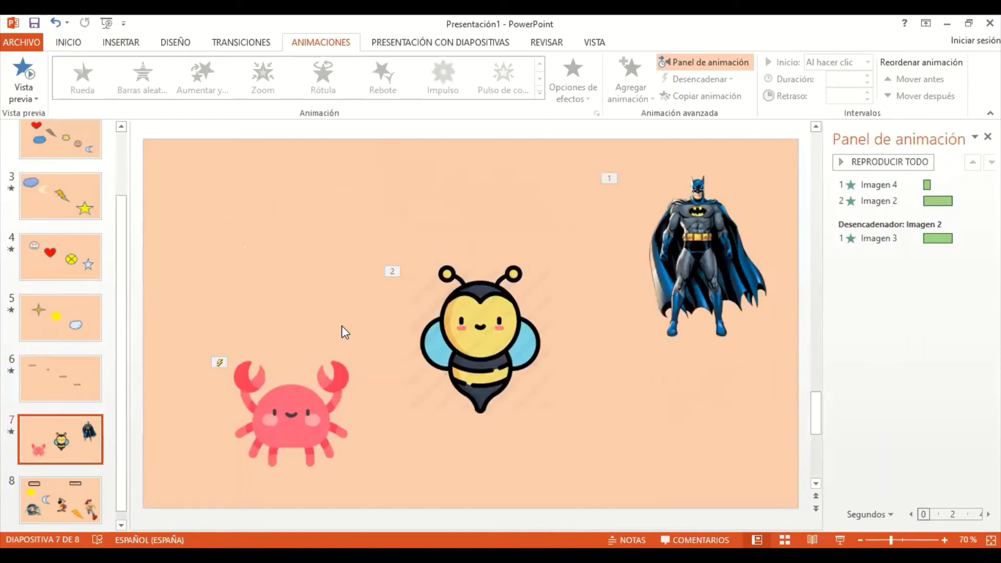
pyautogui.click(287, 417)
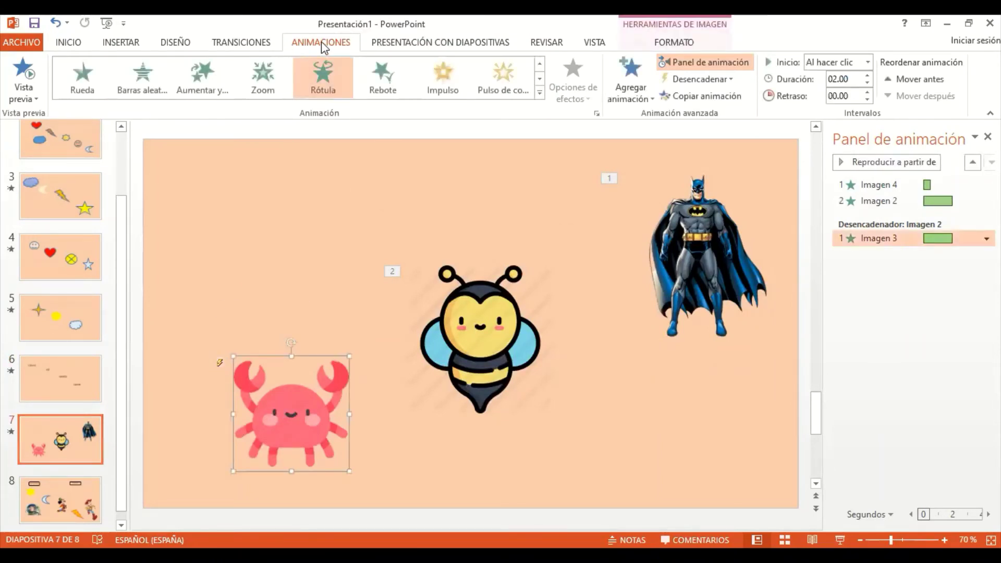
pyautogui.click(724, 80)
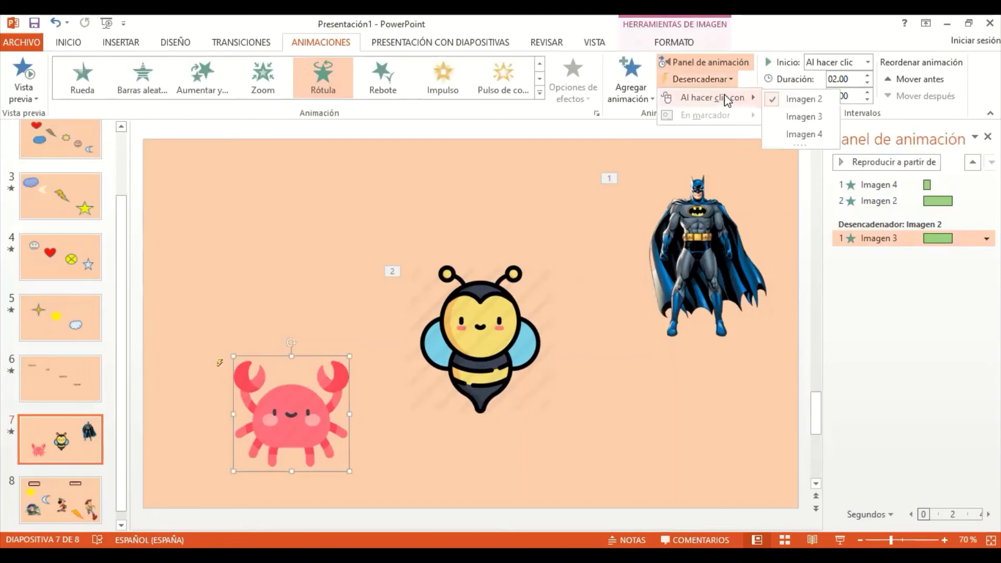
pyautogui.moveTo(708, 97)
pyautogui.click(480, 334)
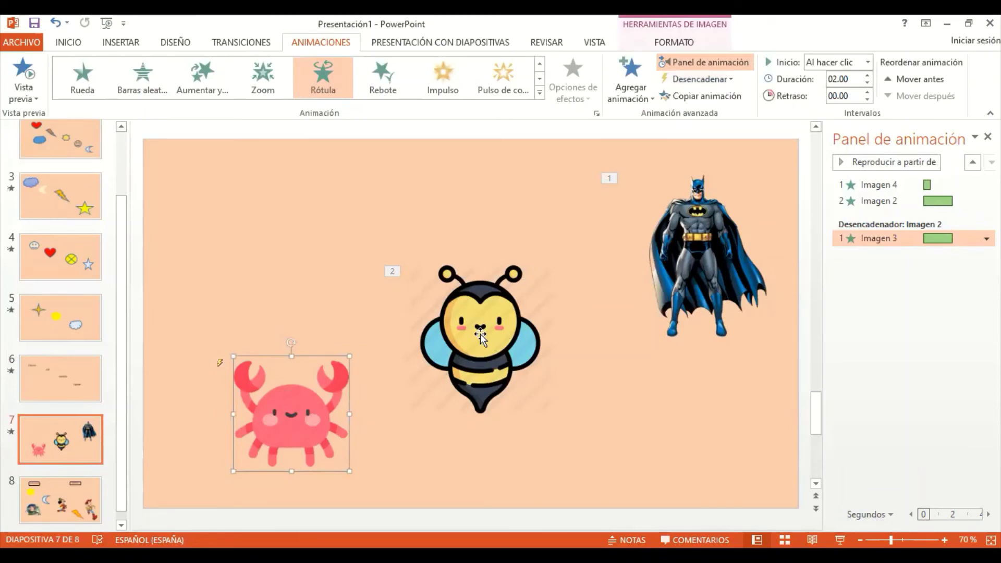
# Reapply the Rebote effect to the bee and check its trigger settings.
pyautogui.click(469, 320)
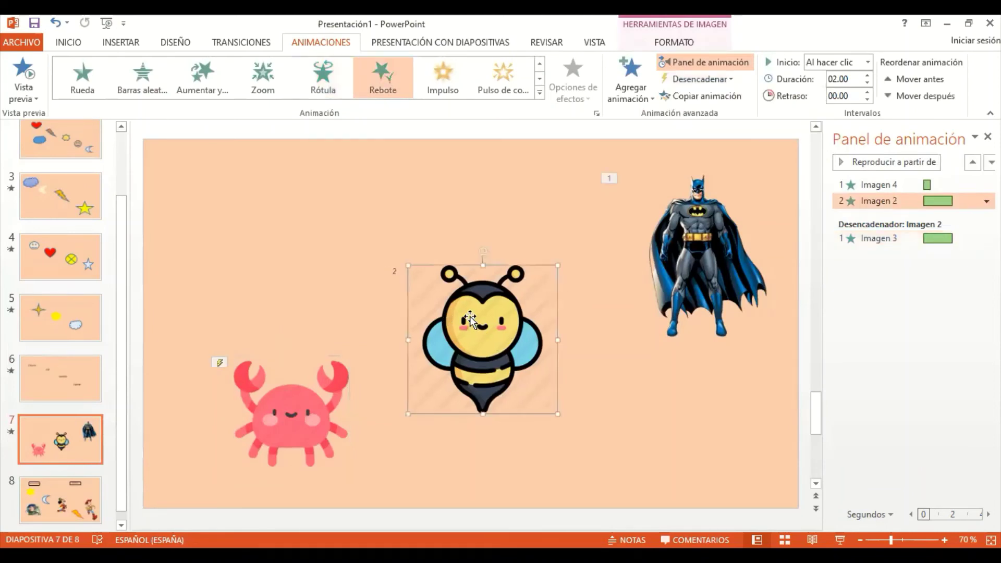
pyautogui.click(378, 83)
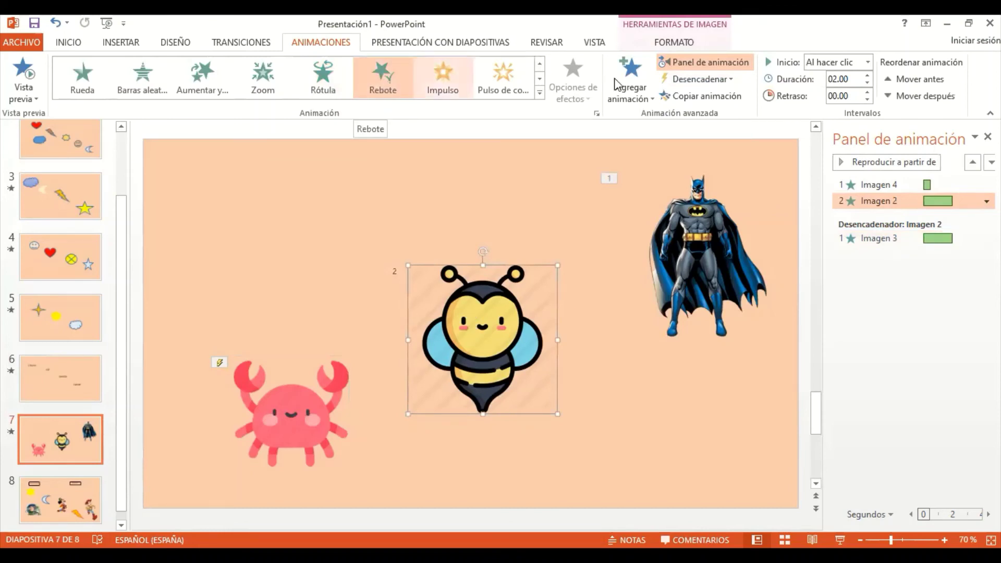
pyautogui.click(709, 82)
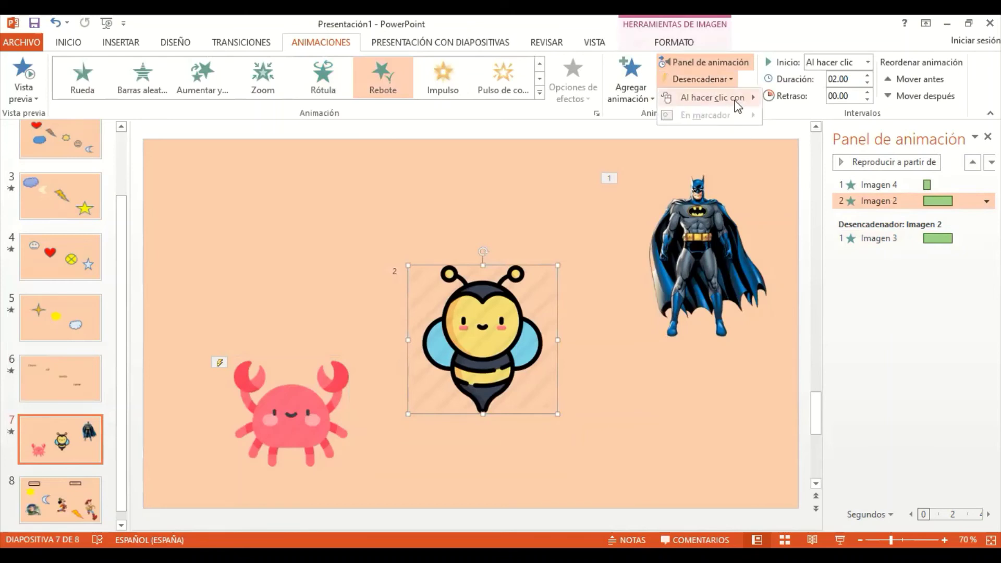
pyautogui.moveTo(708, 97)
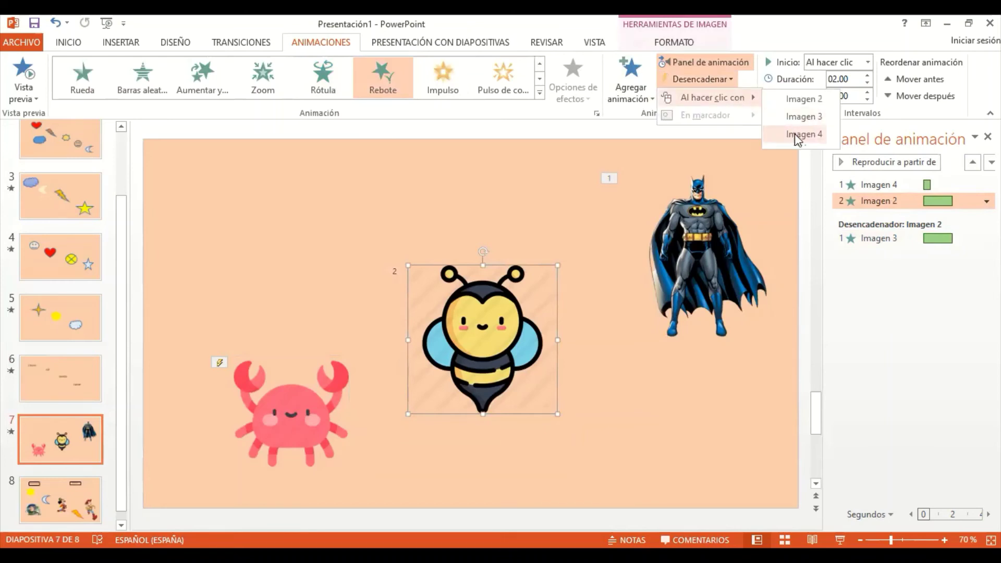
pyautogui.click(795, 134)
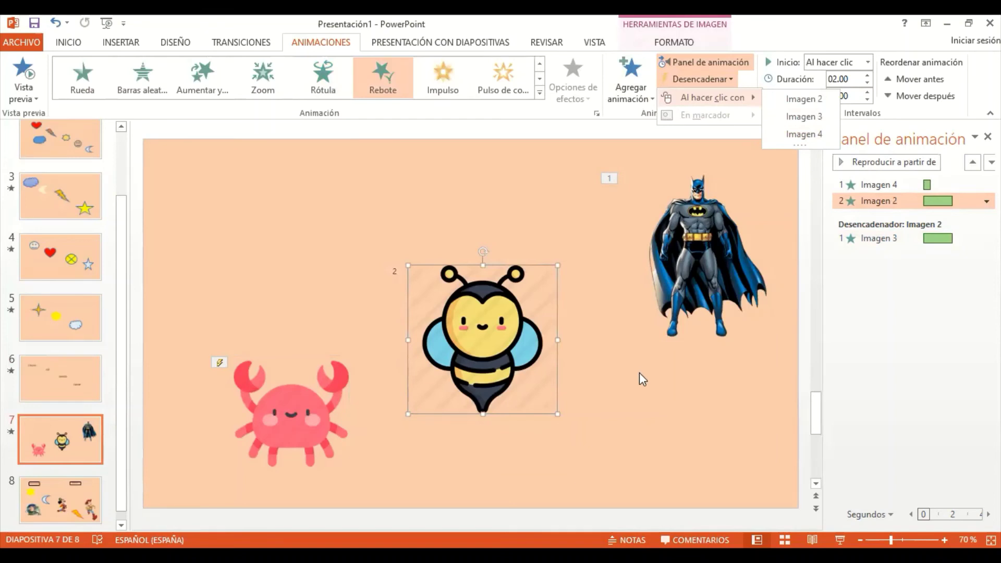
pyautogui.click(677, 411)
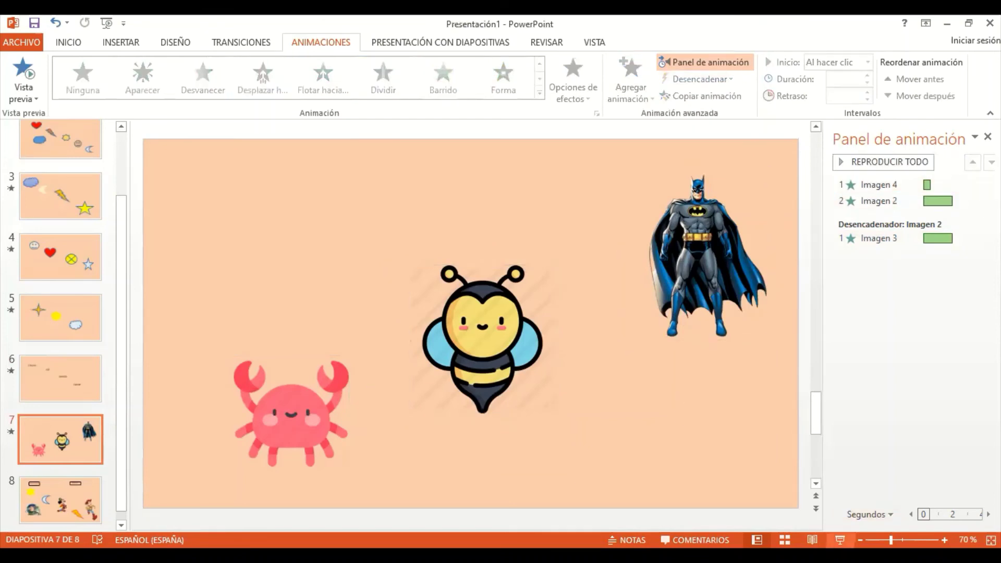
# Run slide 7's show: bring in Batman and the bee, then click the bee to reveal the crab.
pyautogui.click(839, 539)
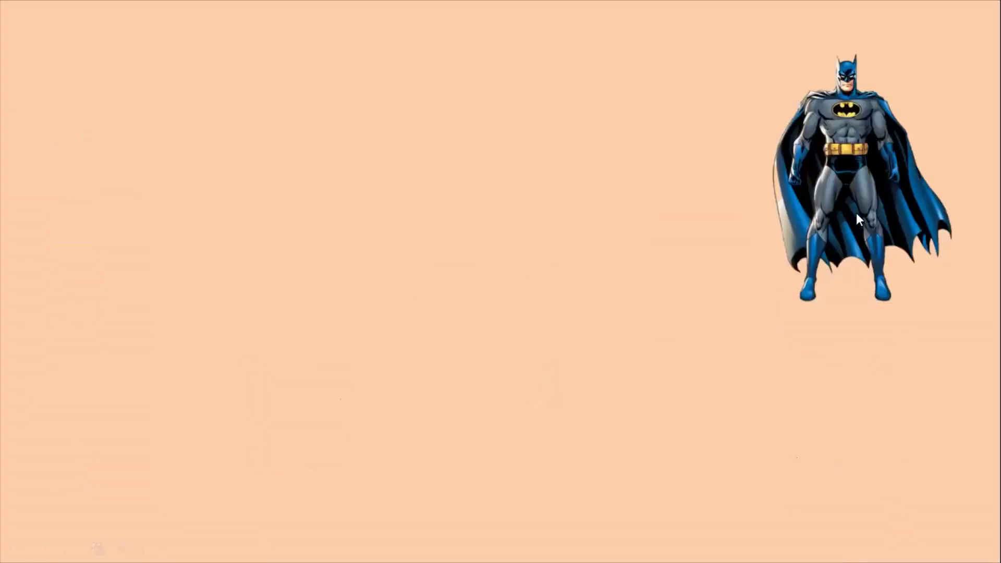
pyautogui.click(843, 172)
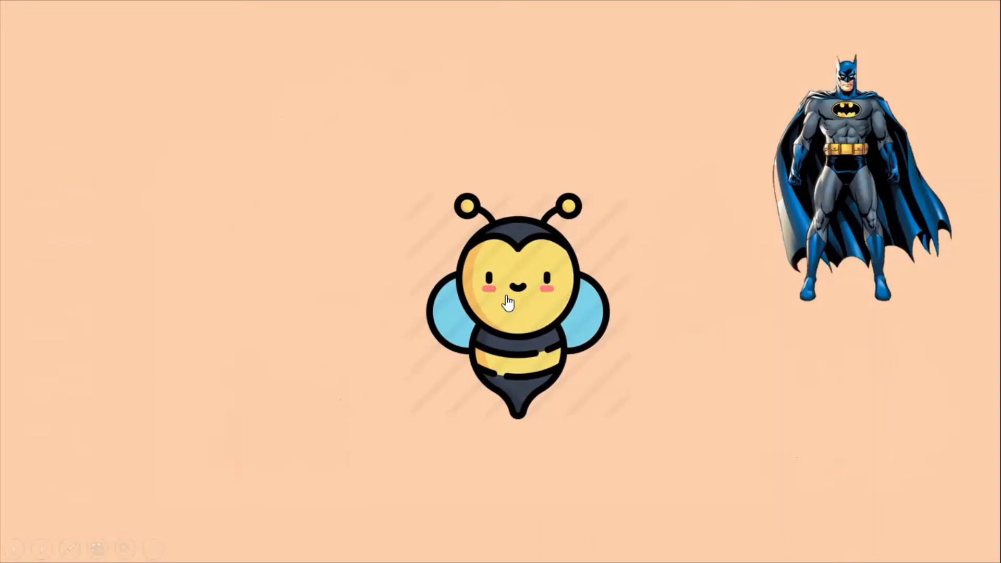
pyautogui.click(508, 303)
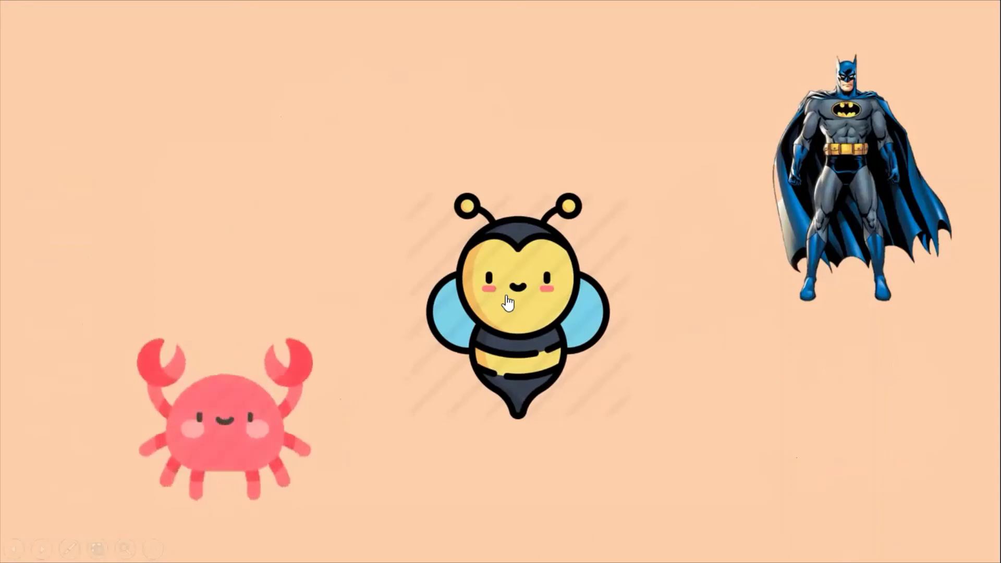